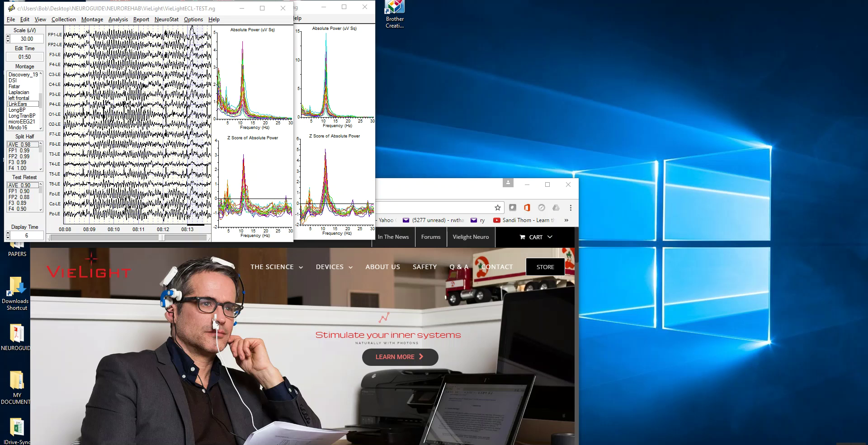
Step: Compare each channel's power at 11 Hz and 10.50 Hz across the two recordings
mouse_move(271, 267)
left_click(243, 111)
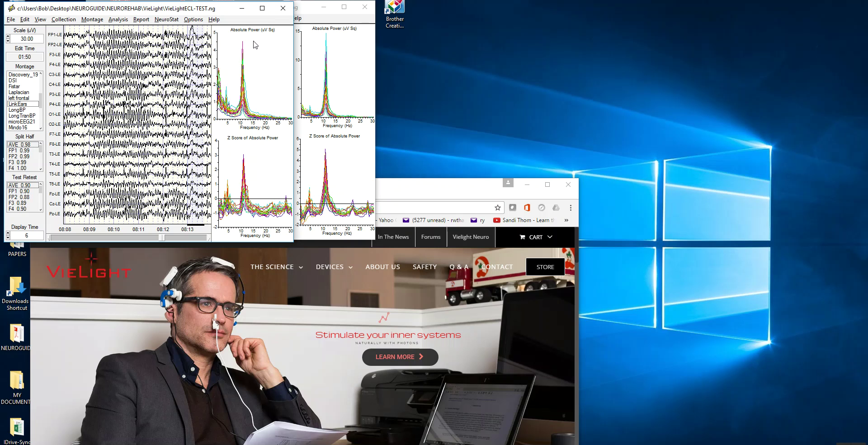
left_click(328, 95)
left_click(327, 96)
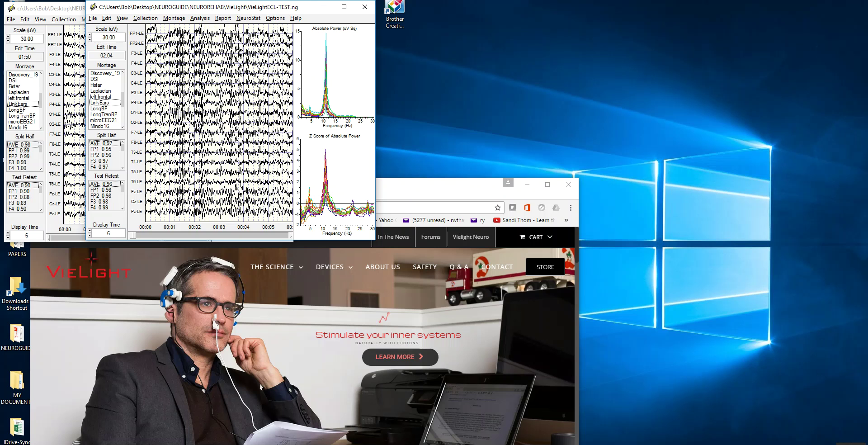
left_click(64, 12)
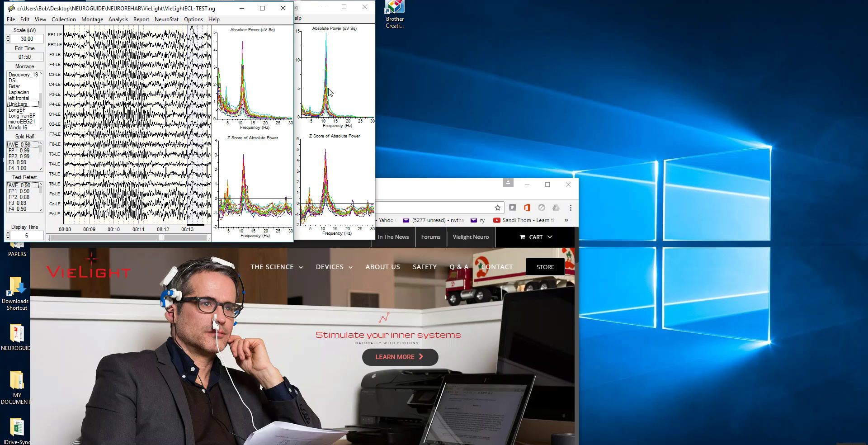
Step: Compare each channel's Z scores at 10–11 Hz across both recordings, then return to the first
left_click(244, 217)
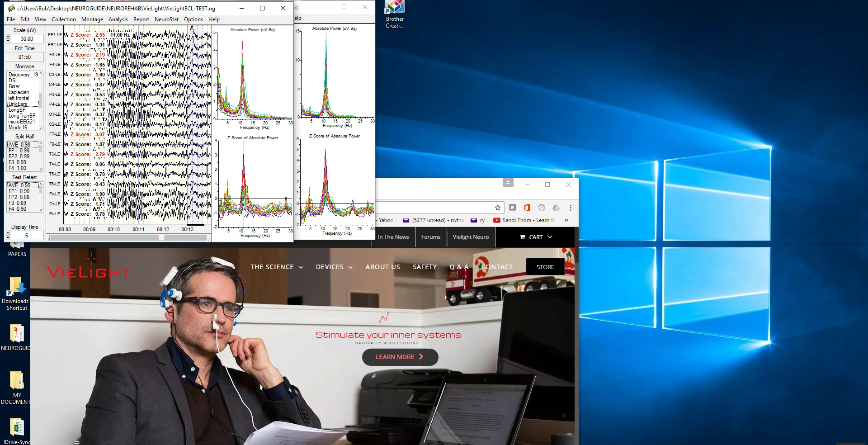
left_click(244, 213)
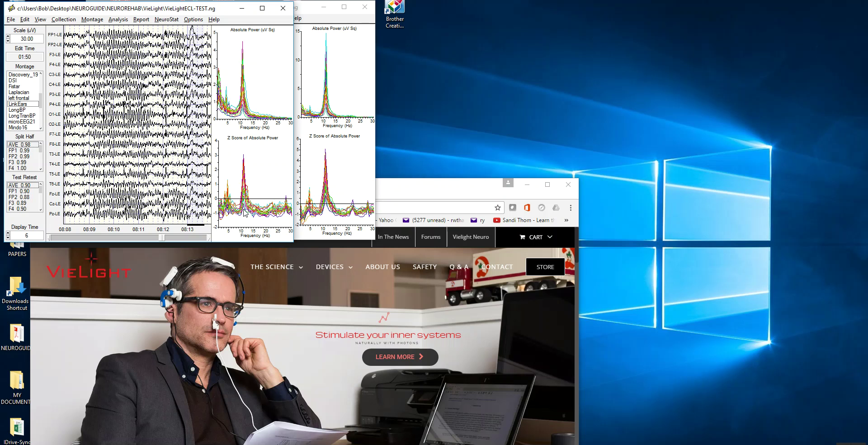
left_click(323, 217)
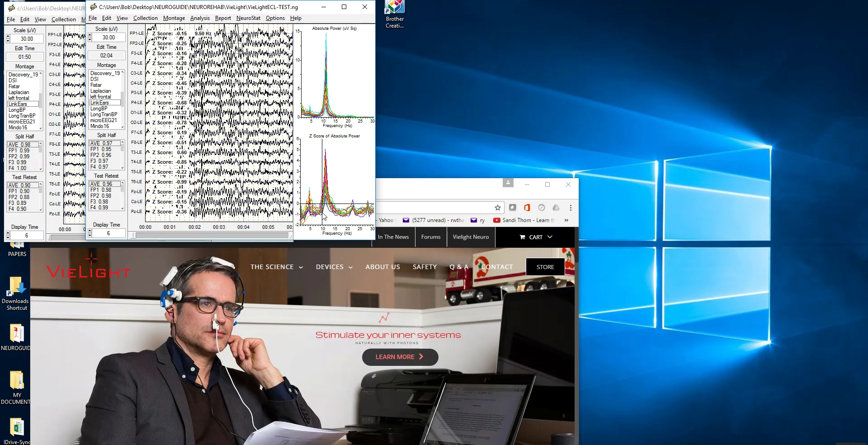
left_click(325, 215)
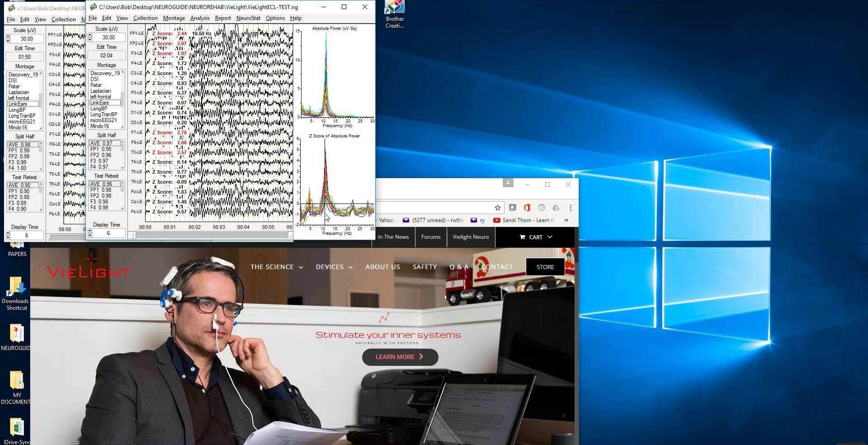
left_click(327, 218)
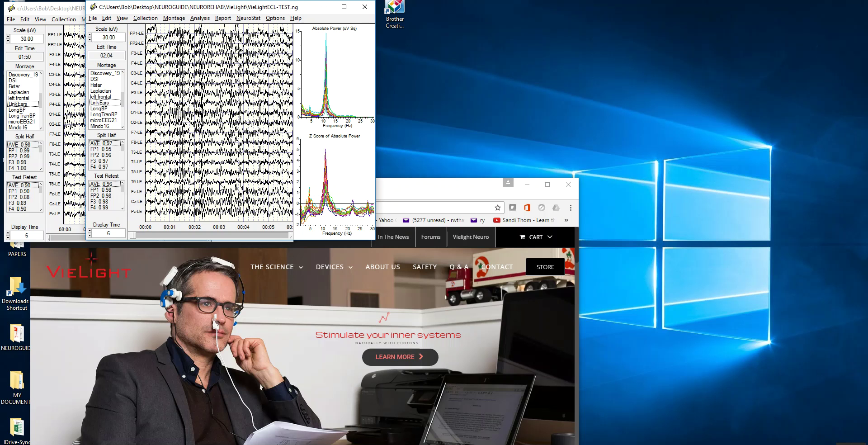
left_click(67, 14)
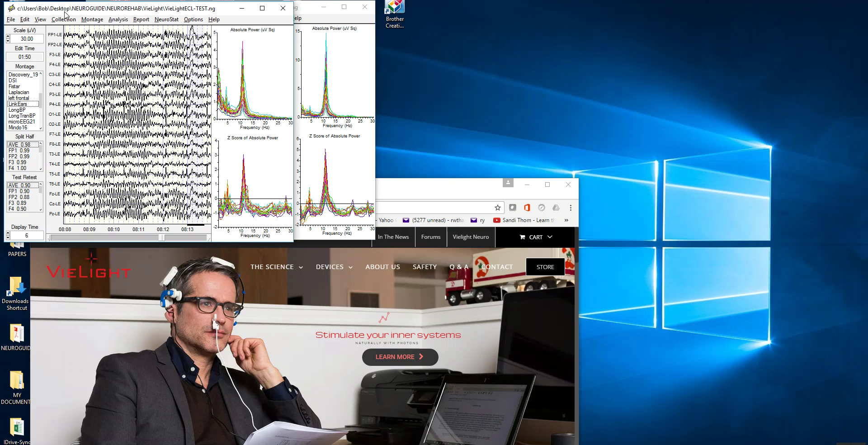
Step: Run a LORETA paired t-test of Vielight-On-1st-Time-LORETA.lia versus Vielight-Pre-LORETA.lia without saving
left_click(164, 20)
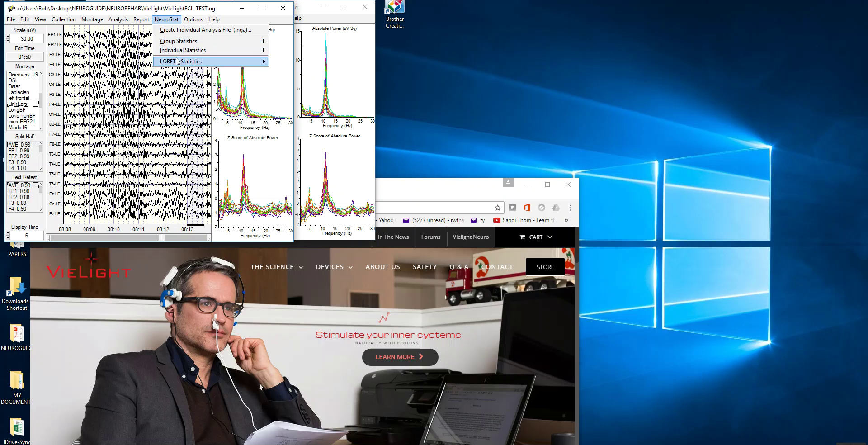
mouse_move(182, 61)
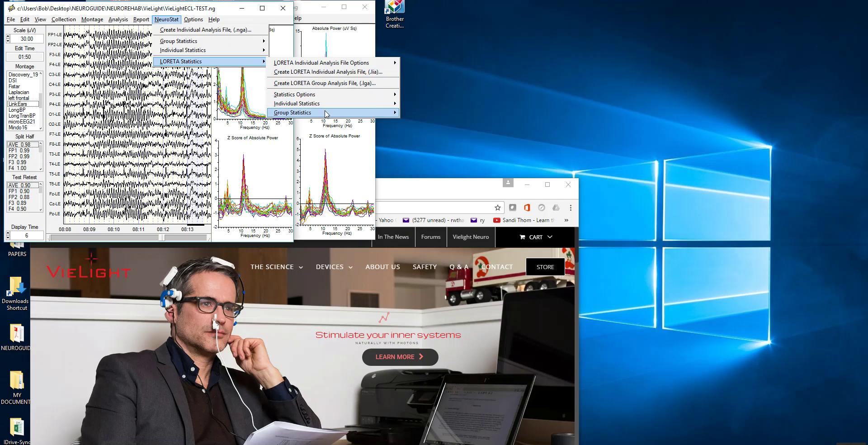
mouse_move(350, 103)
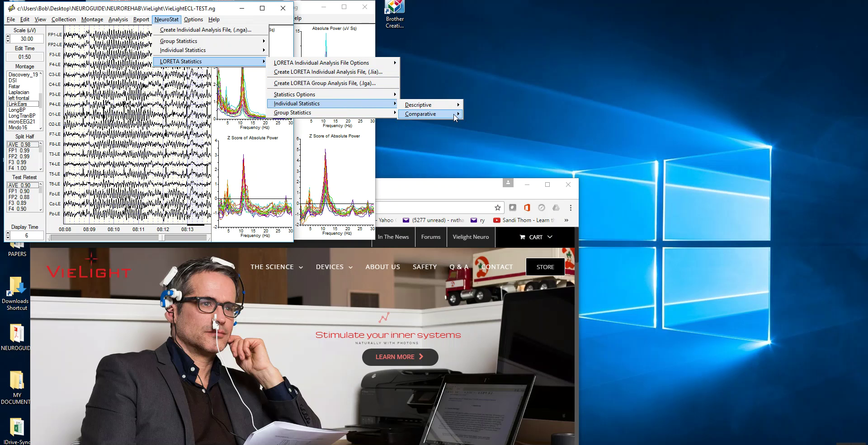
mouse_move(420, 114)
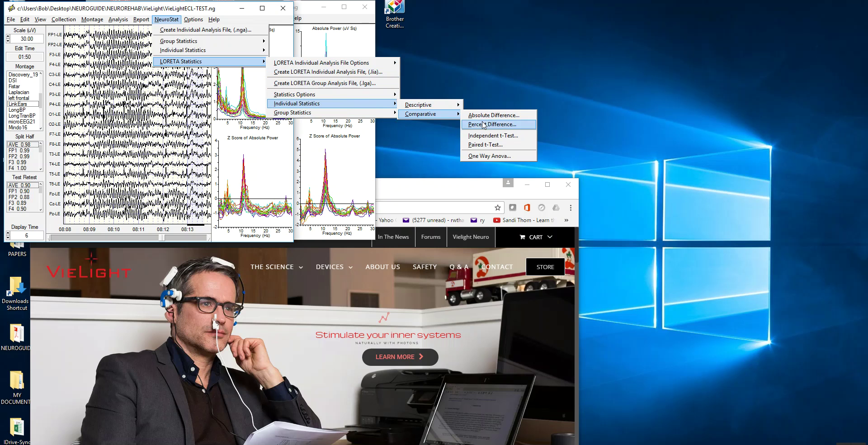
left_click(493, 149)
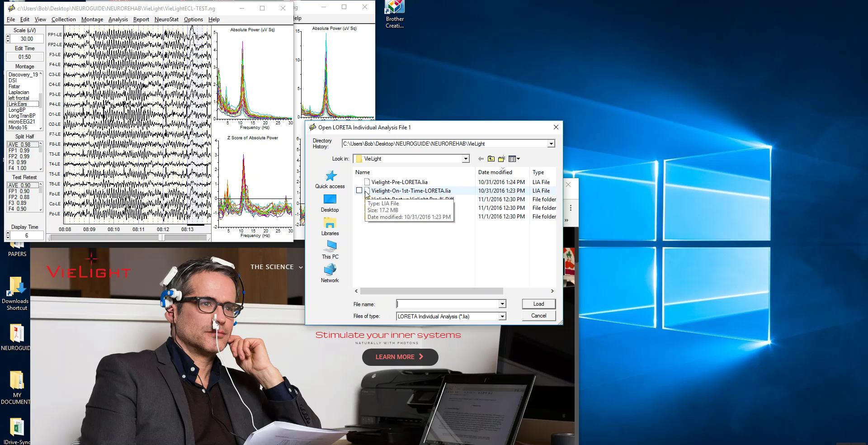
double_click(366, 192)
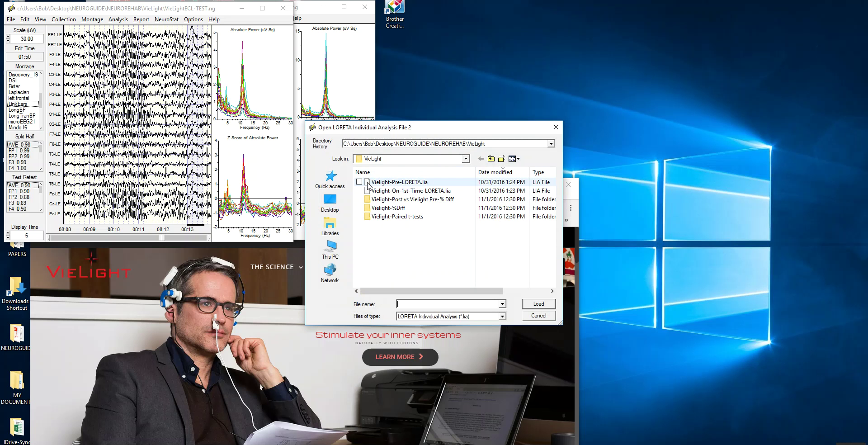
double_click(369, 183)
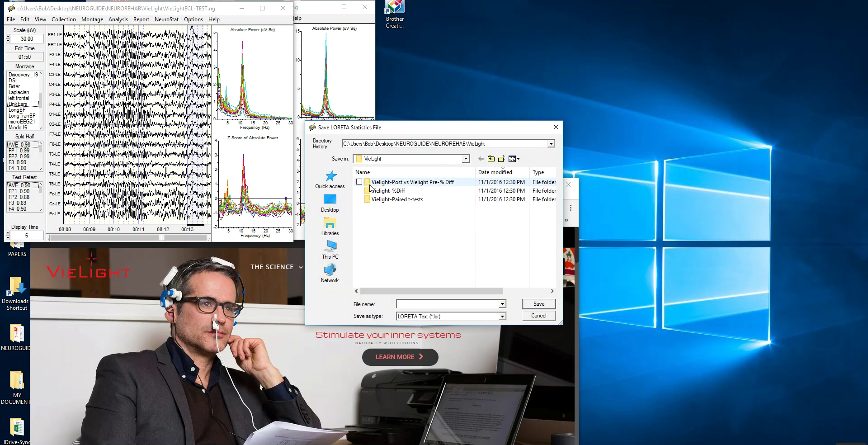
left_click(534, 318)
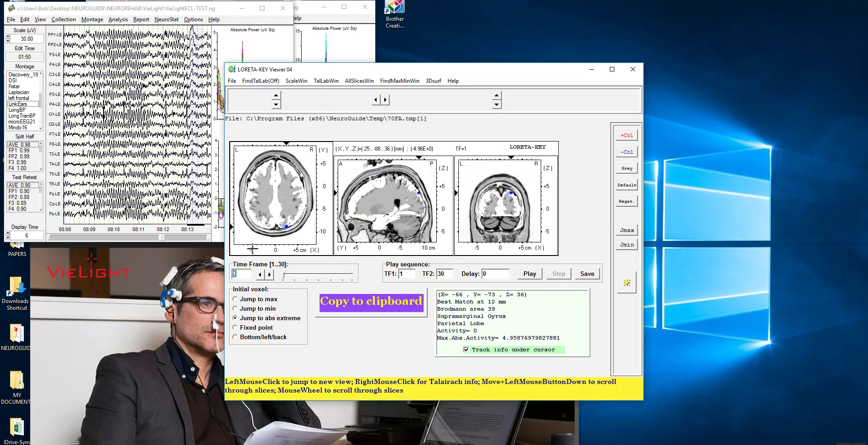
Step: Set the colour scale to linearity 100 with a fixed maximum of about 3.53
left_click(297, 82)
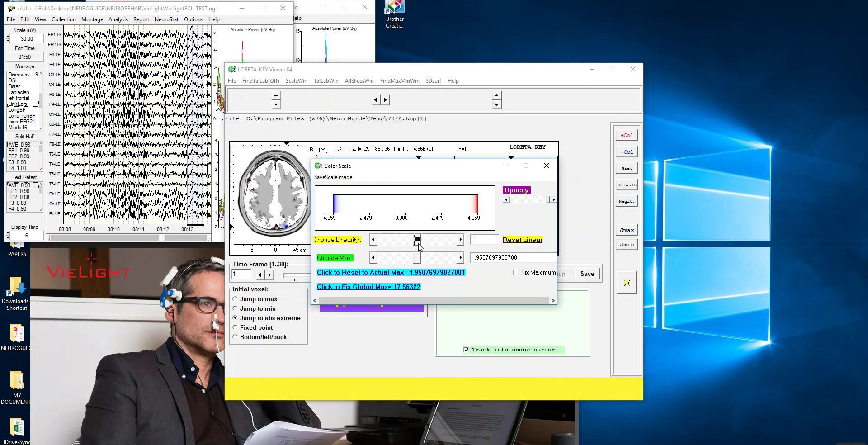
left_click_drag(419, 247, 452, 240)
mouse_move(420, 261)
left_mouse_down()
mouse_move(395, 262)
mouse_move(404, 263)
left_mouse_up()
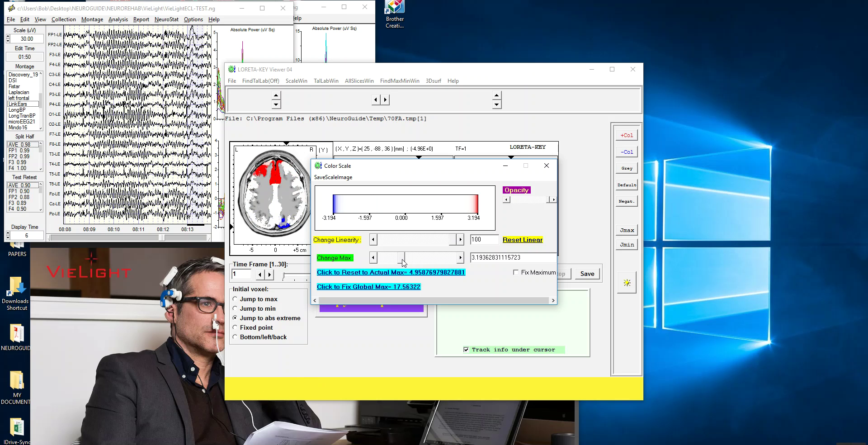
left_click_drag(403, 262, 407, 261)
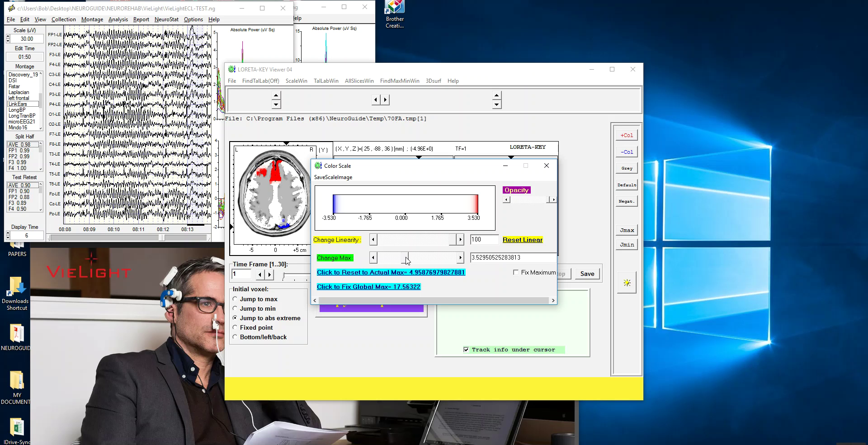
left_click(516, 272)
left_click(546, 165)
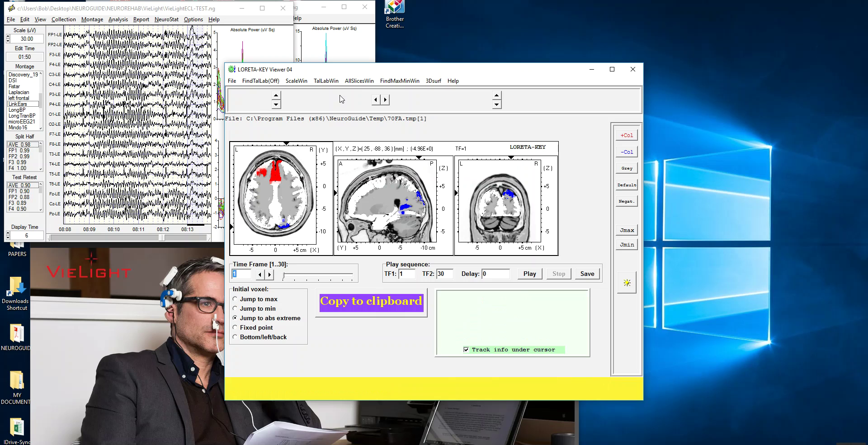
Step: Show the t-test on a 3D cortex beside the slices, rotated to a rear view, then advance to frame 2
left_click(433, 81)
left_click_drag(420, 128, 679, 110)
left_click_drag(669, 267, 689, 244)
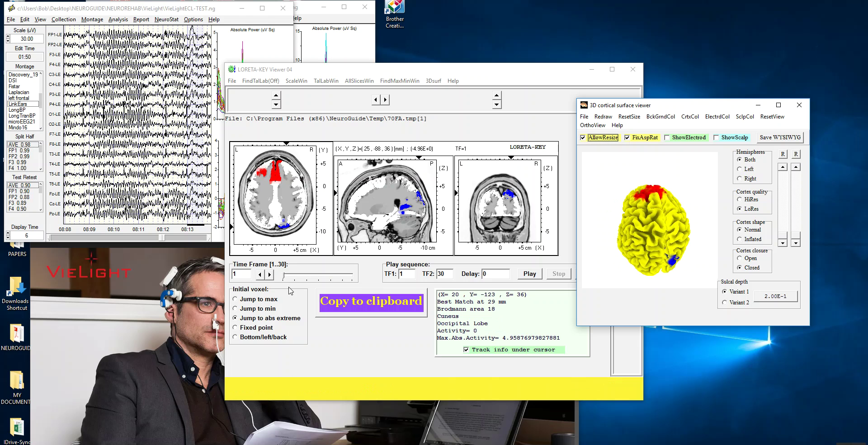
left_click(270, 274)
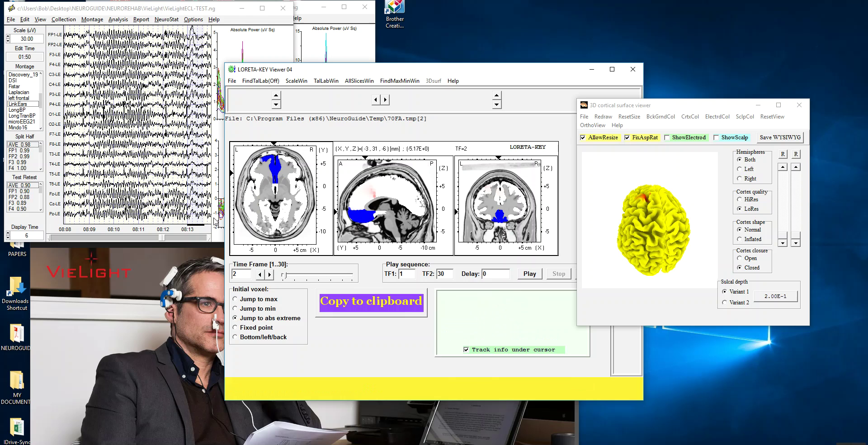
Step: Step the t-test maps forward through time frames 3 to 12
left_click(270, 275)
left_click(269, 275)
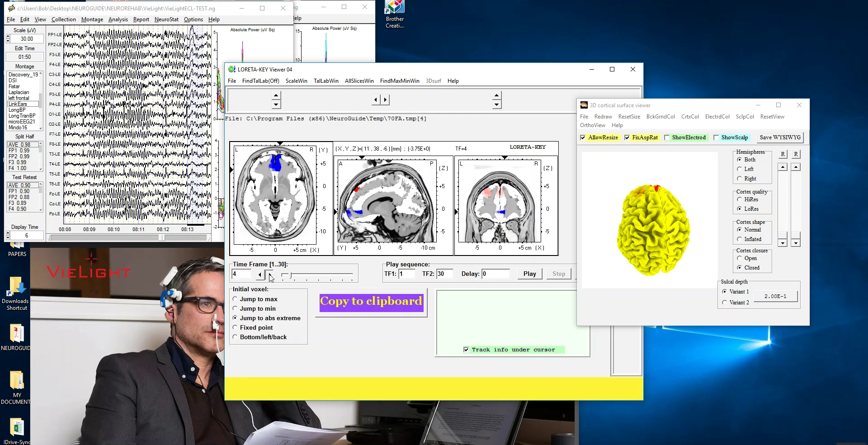
left_click(270, 274)
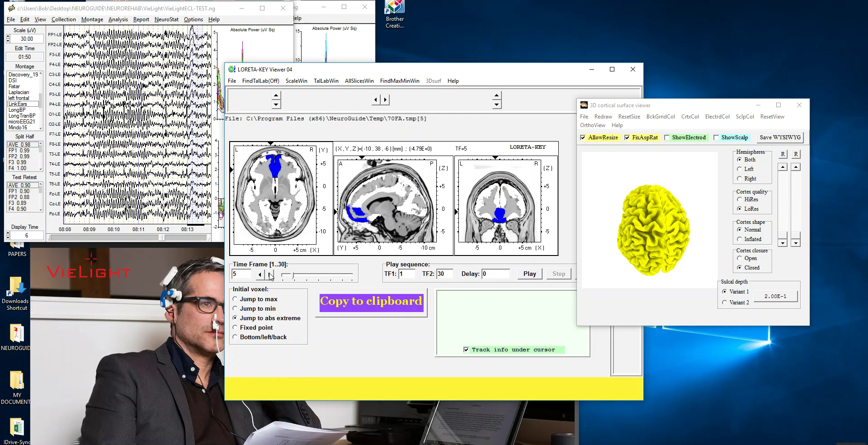
mouse_move(275, 168)
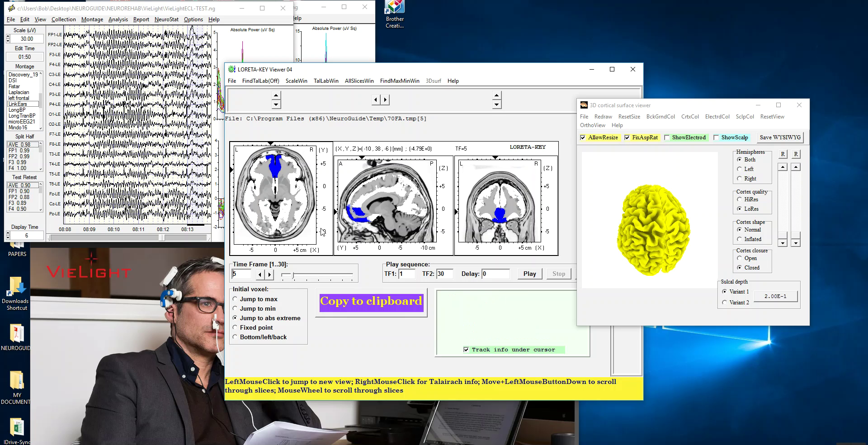
left_click(270, 275)
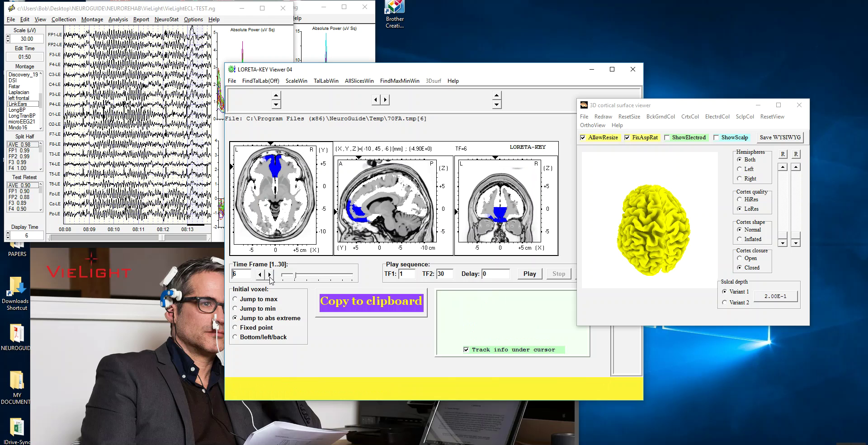
left_click(270, 275)
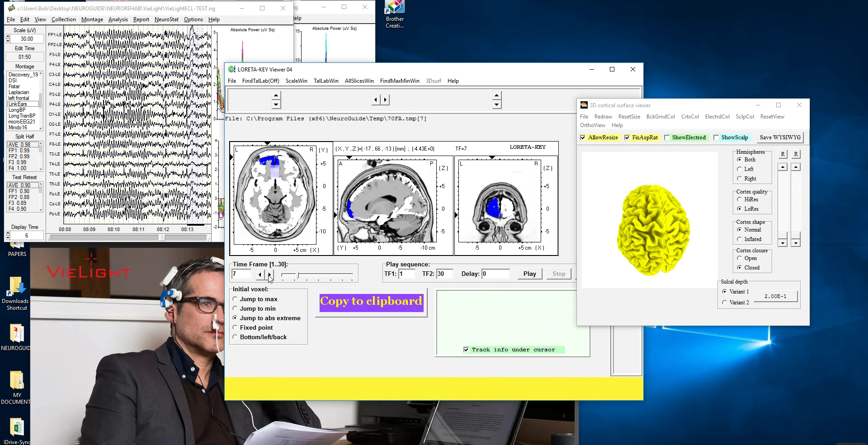
left_click(270, 274)
left_click(269, 274)
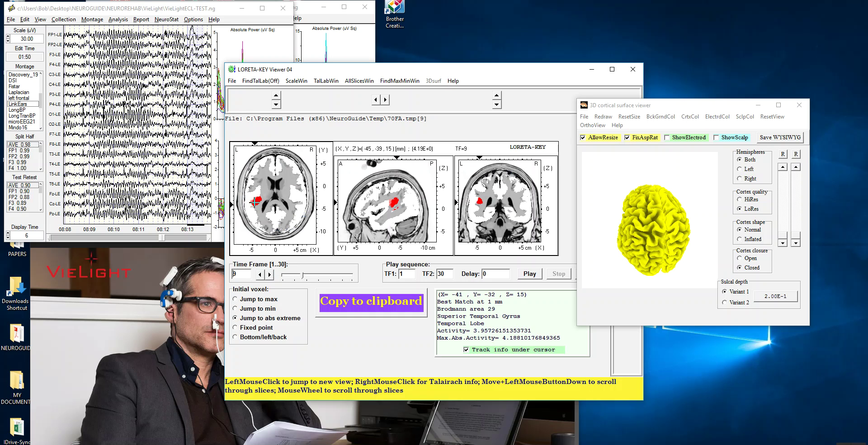
left_click(270, 274)
left_click(269, 275)
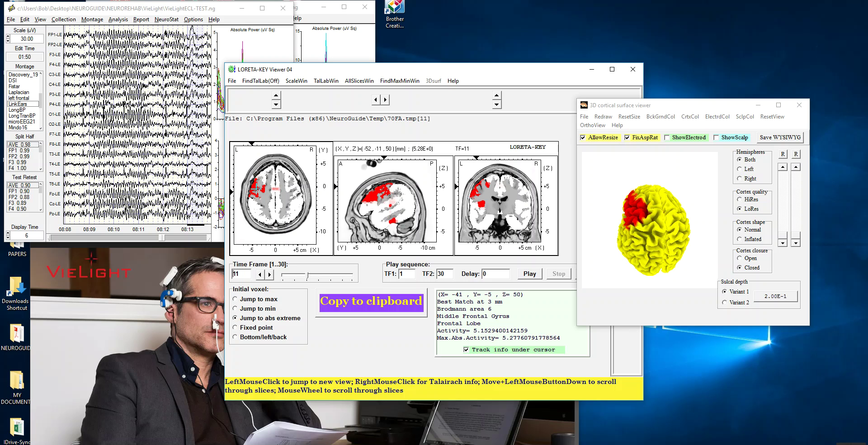
left_click(269, 274)
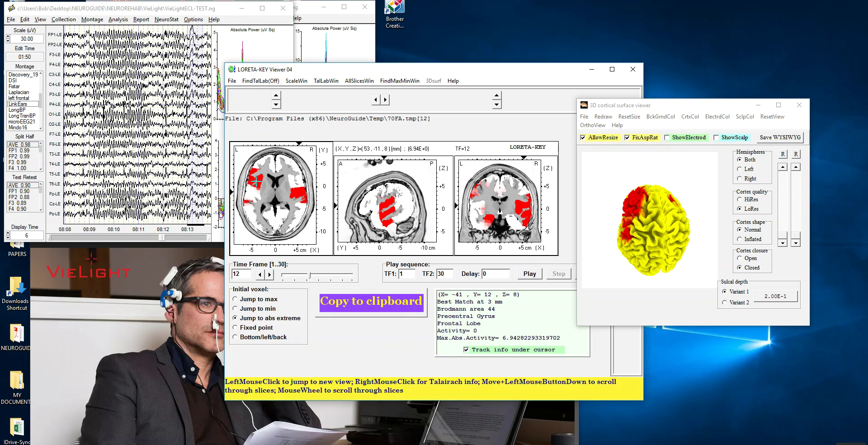
Step: Rotate the 3D cortex and step through time frames 13 to 20
left_click_drag(653, 268, 662, 242)
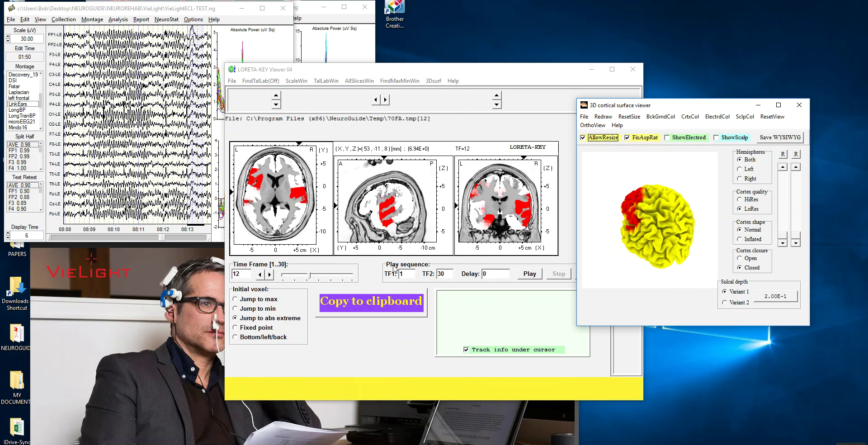
left_click(269, 275)
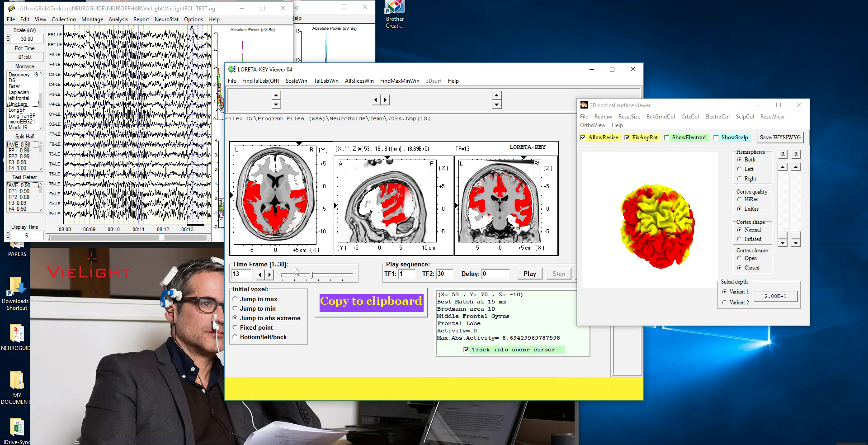
left_click(270, 274)
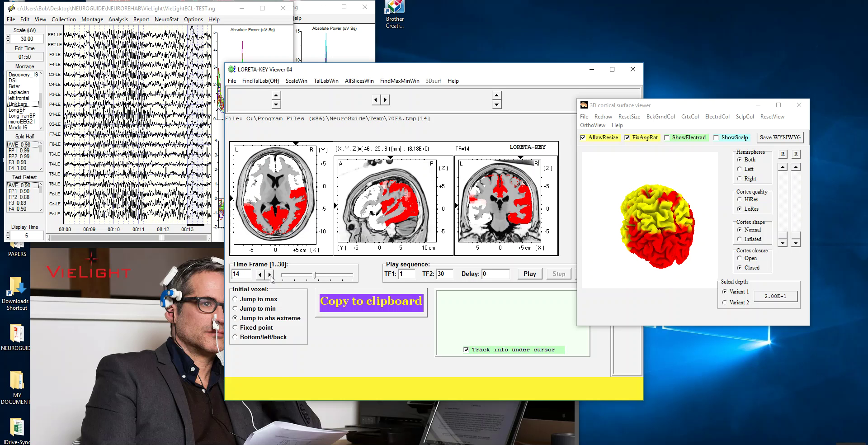
left_click(271, 275)
left_click(270, 274)
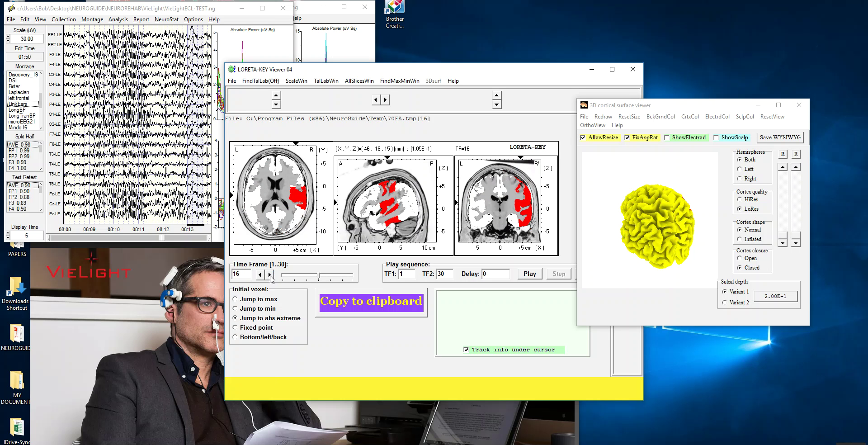
left_click(270, 274)
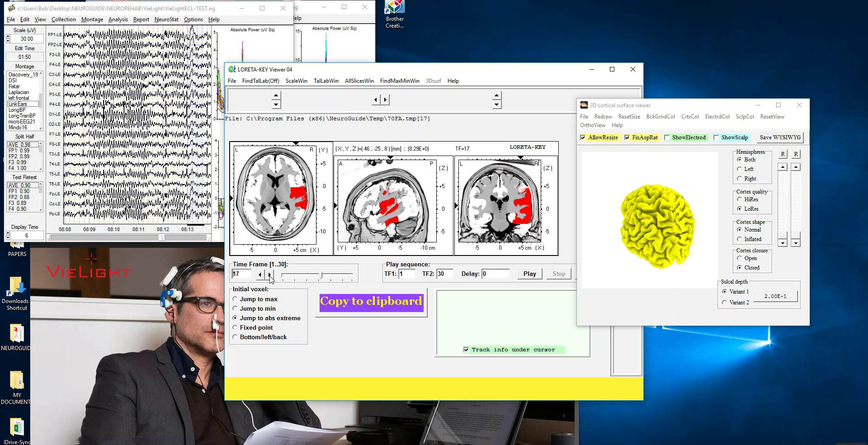
mouse_move(298, 195)
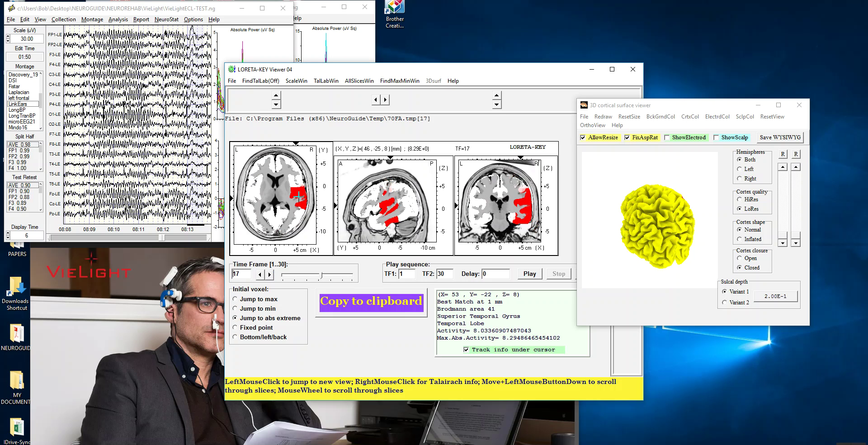
left_click(270, 274)
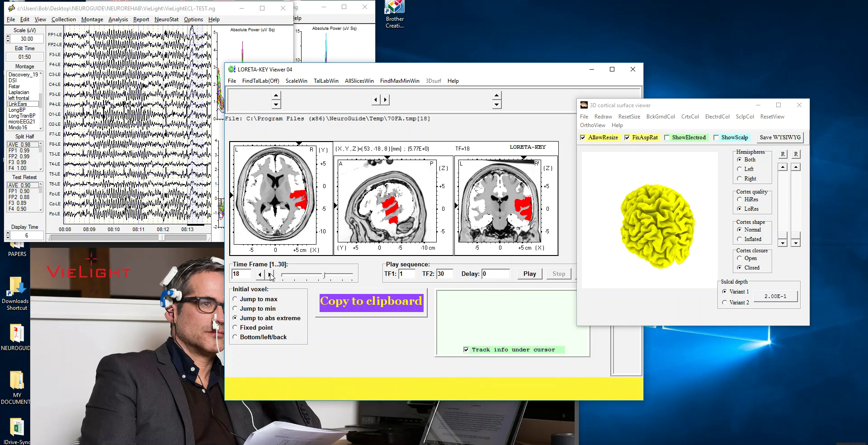
left_click(270, 273)
left_click(270, 274)
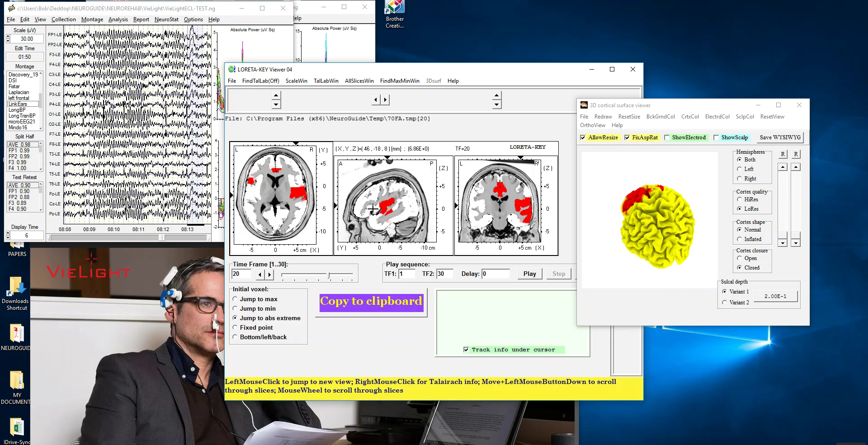
Step: Step through time frames 21 to 29, then rotate the cortex to a lateral view
mouse_move(388, 205)
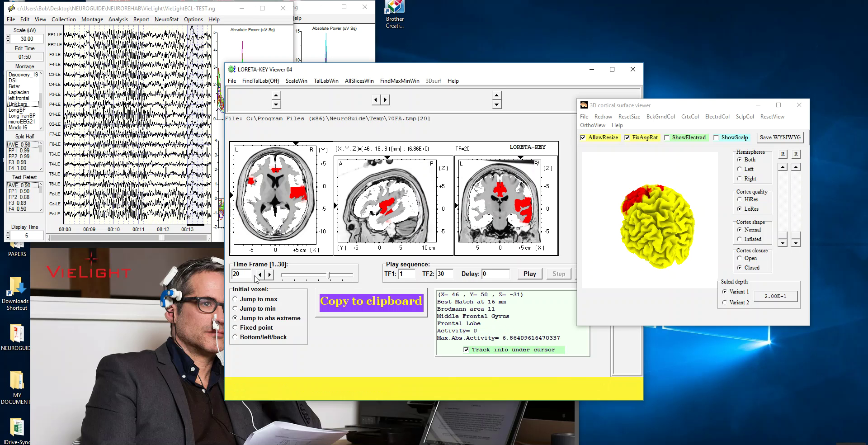
left_click(270, 274)
left_click(271, 274)
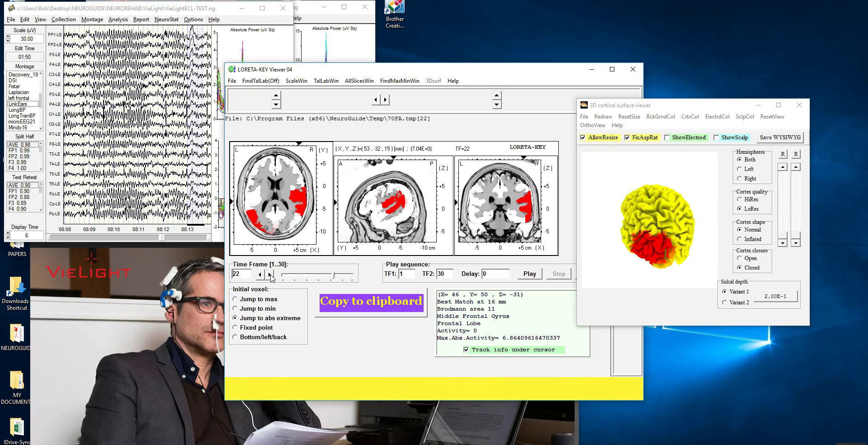
mouse_move(401, 204)
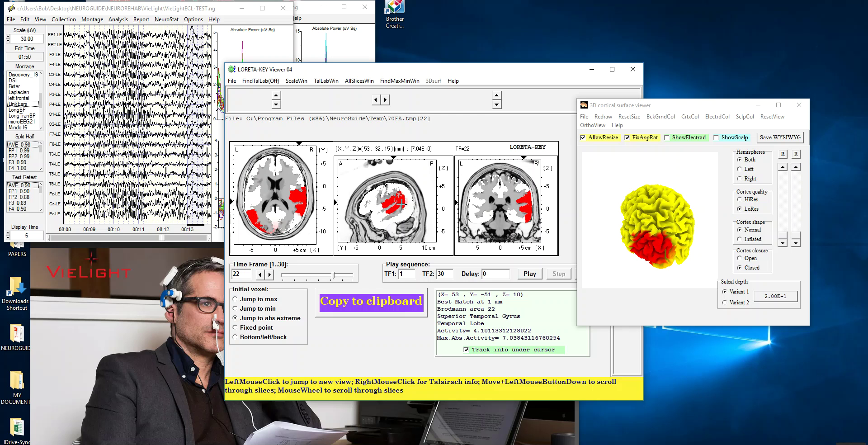
left_click(270, 274)
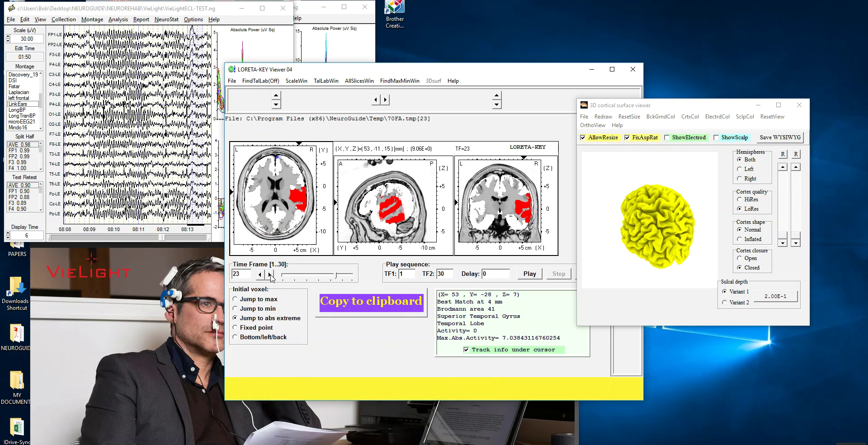
left_click(270, 275)
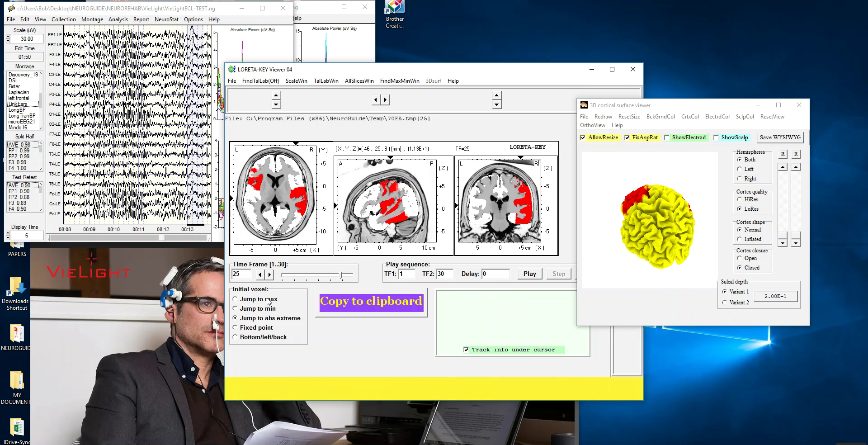
left_click(270, 274)
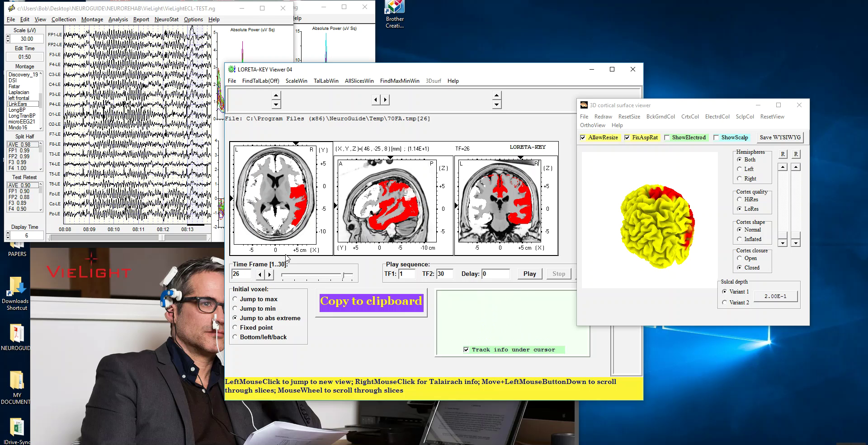
left_click(270, 274)
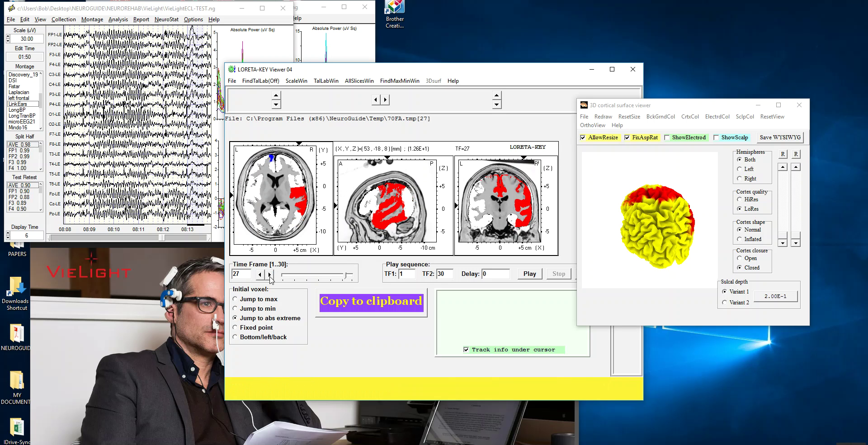
left_click(270, 274)
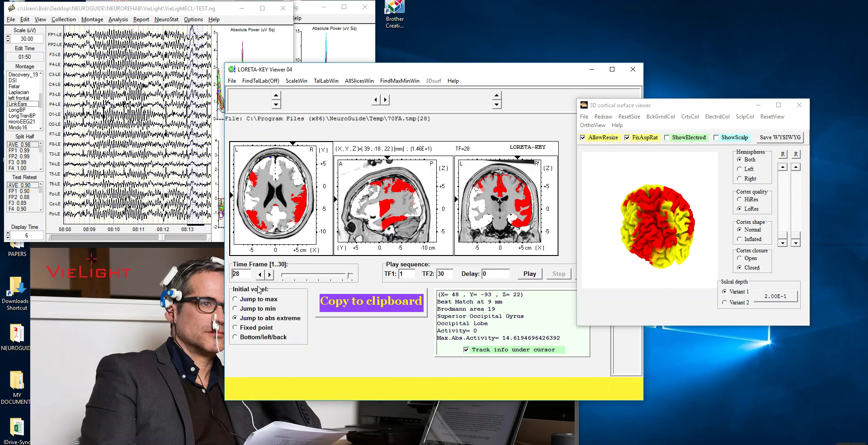
left_click(270, 275)
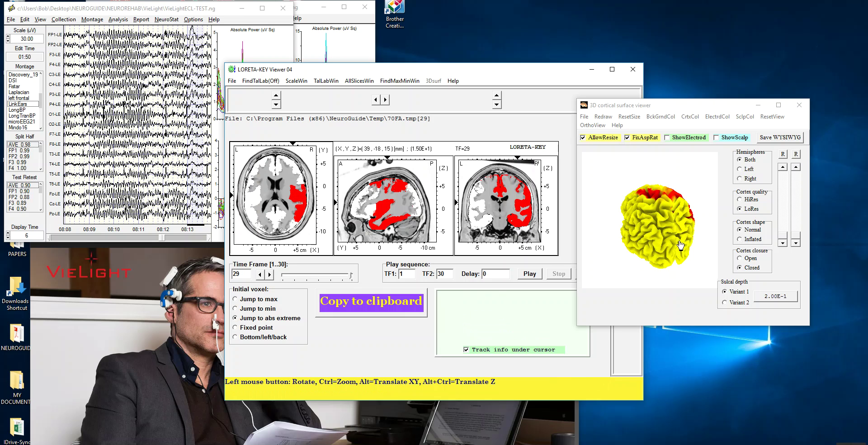
left_click_drag(680, 246, 598, 227)
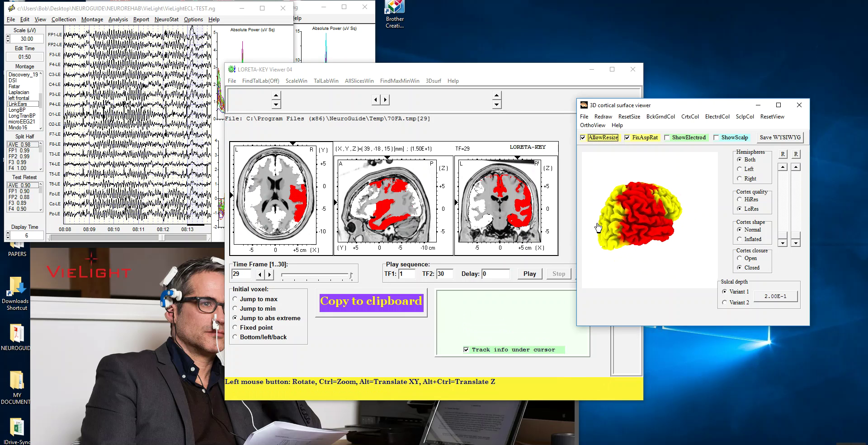
Step: Go to final frame 30, set the frame delay to 600, and play the sequence
left_click(271, 275)
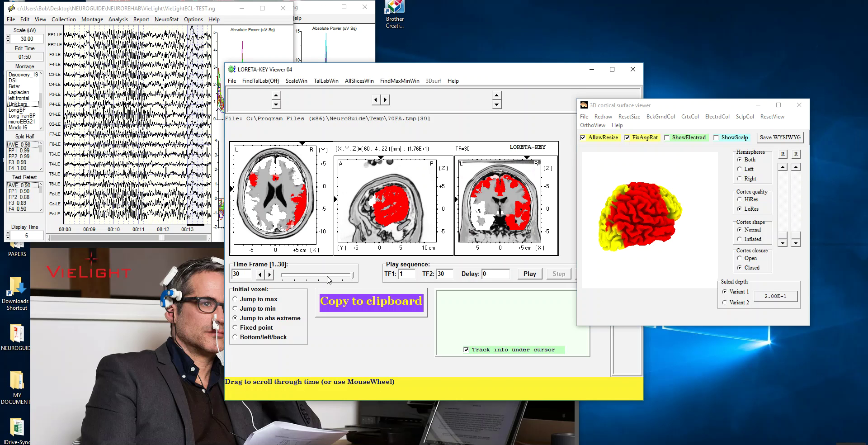
mouse_move(298, 204)
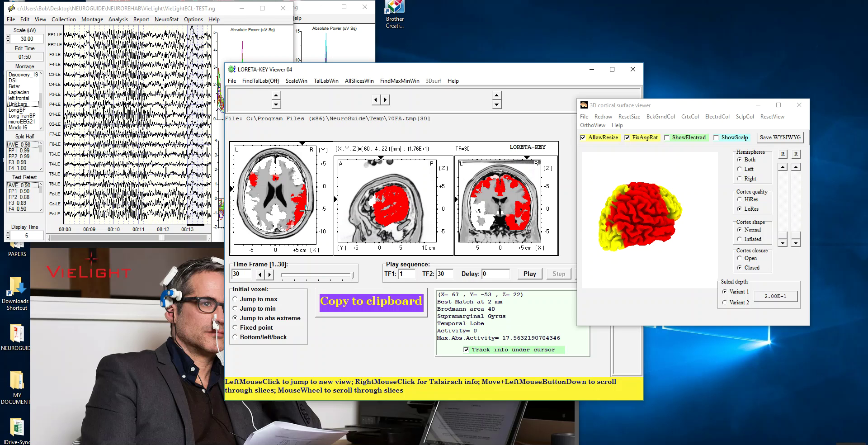
double_click(493, 271)
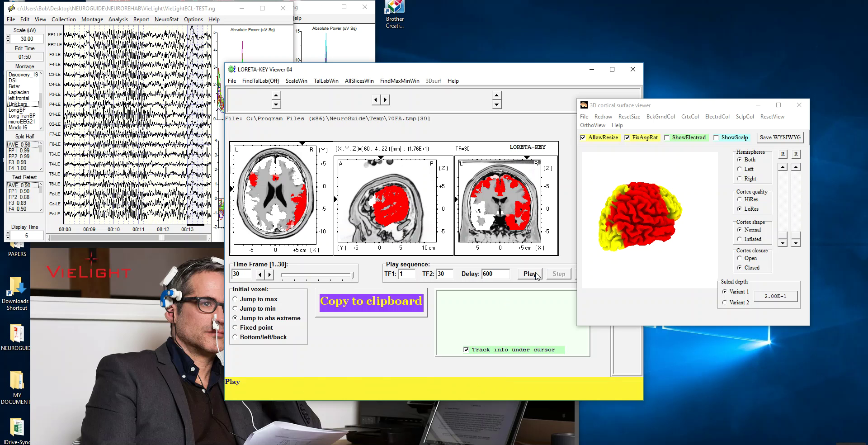
left_click(533, 275)
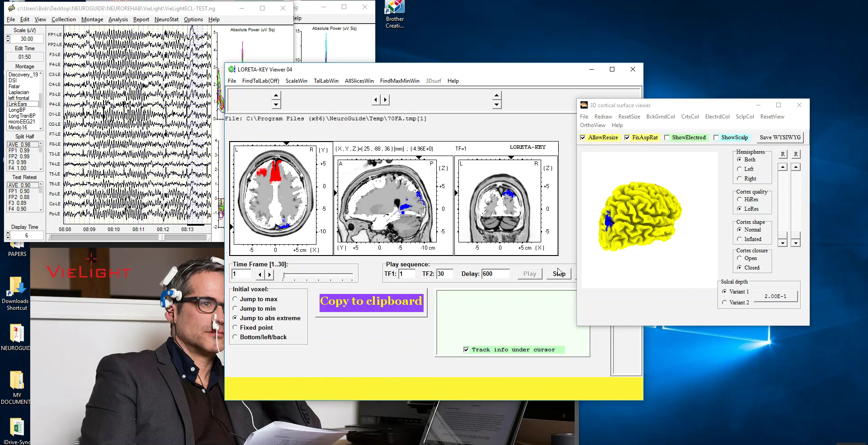
Step: Turn the 3D cortex between top and oblique side views during playback, then dismiss 'Movie's over!'
left_click_drag(607, 244, 625, 273)
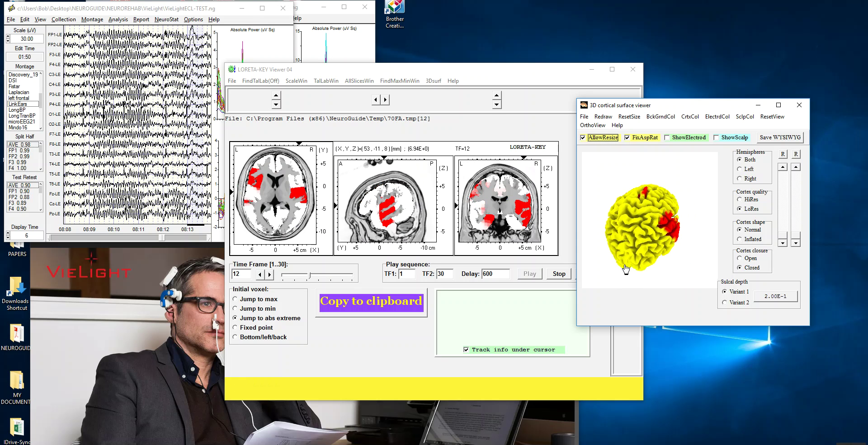
left_click_drag(627, 270, 661, 266)
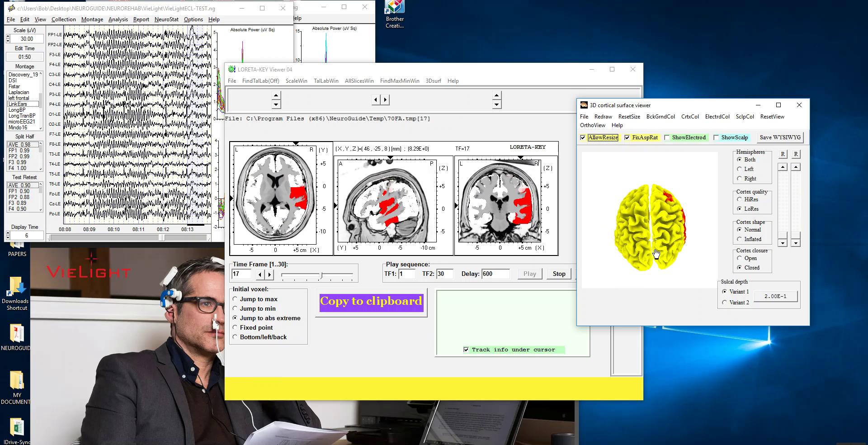
left_click_drag(649, 254, 622, 244)
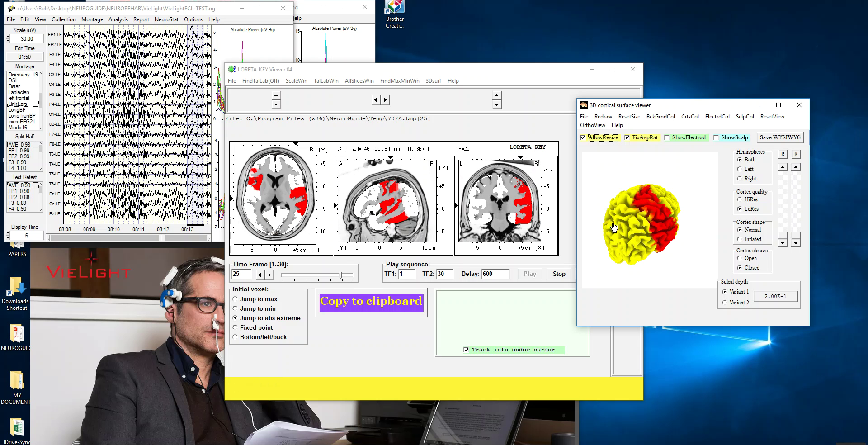
left_click_drag(635, 232, 643, 232)
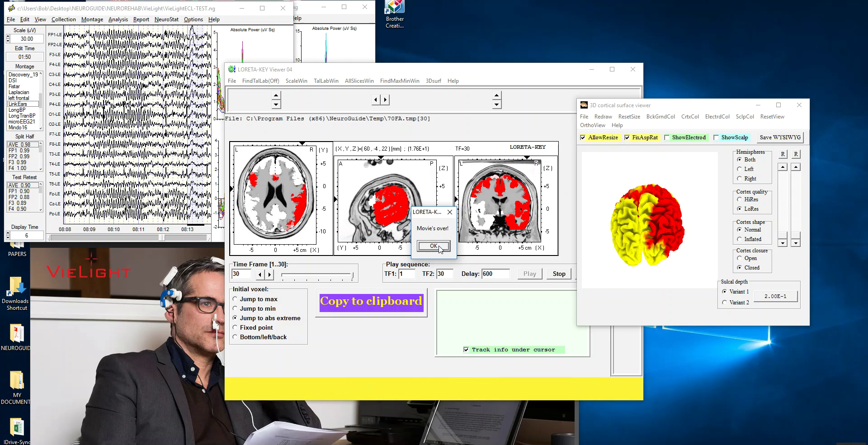
left_click(433, 246)
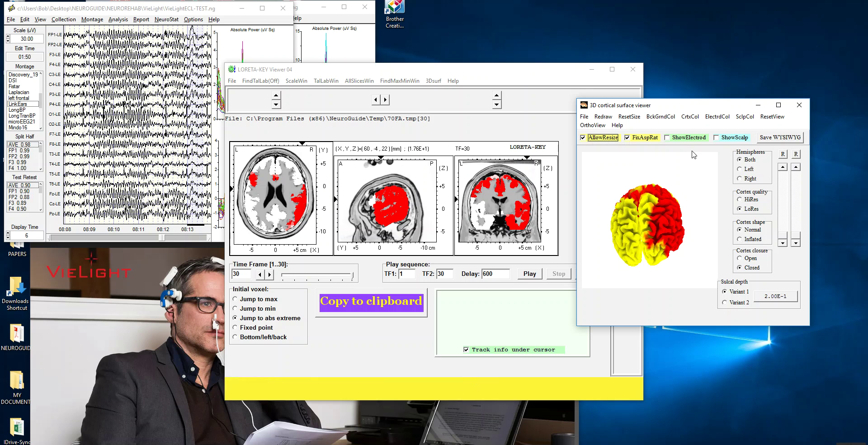
Step: Close the LORETA windows and run a percent-difference comparison of Vielight-On-1st Time.nga versus Vielight-Pre.nga
left_click(800, 108)
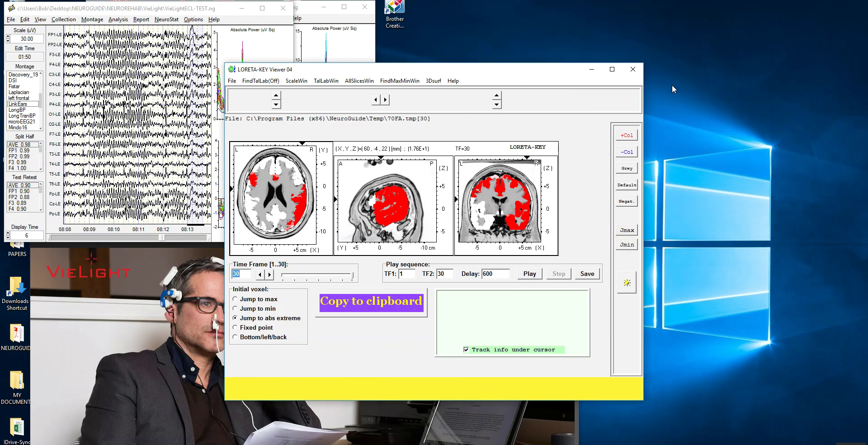
left_click(631, 69)
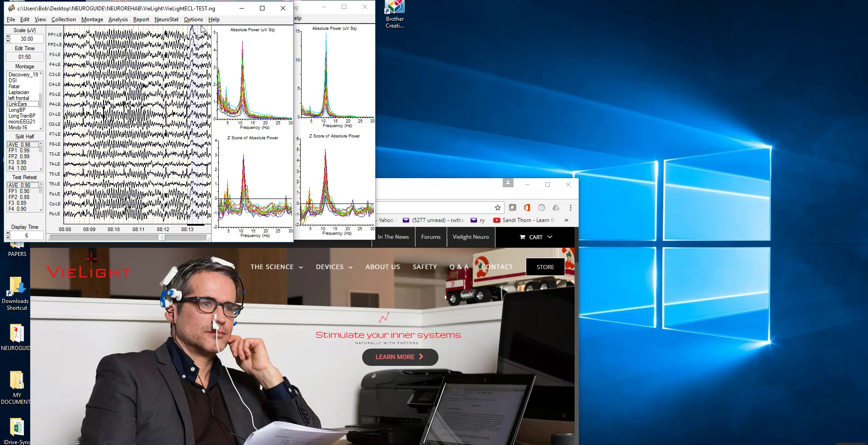
left_click(174, 21)
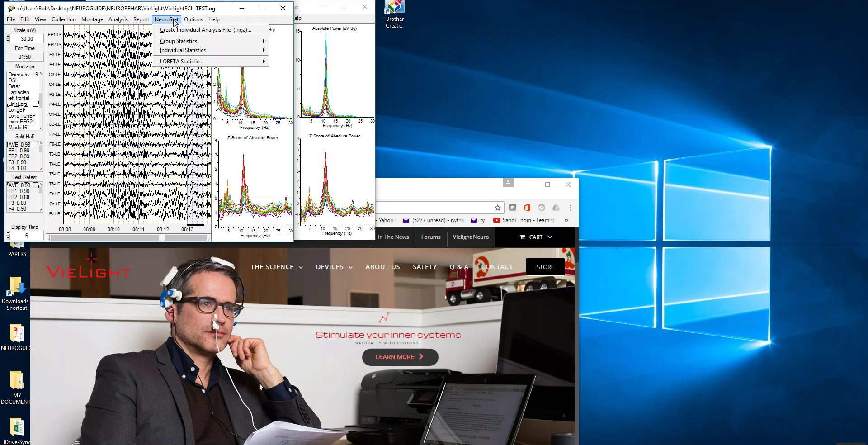
mouse_move(189, 50)
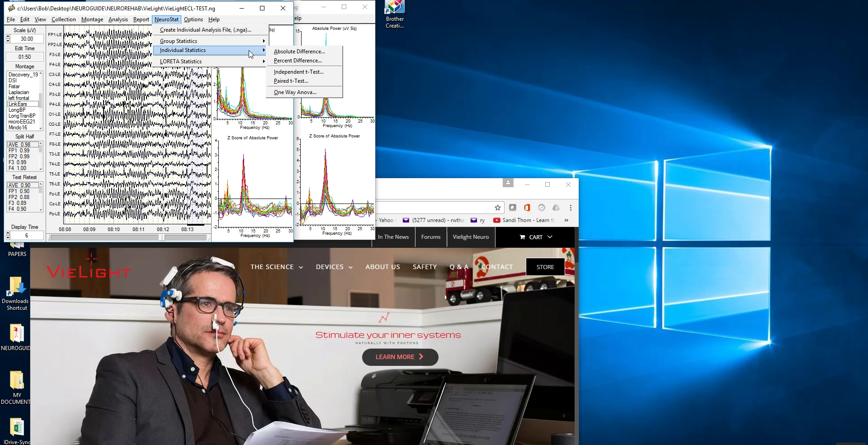
left_click(298, 61)
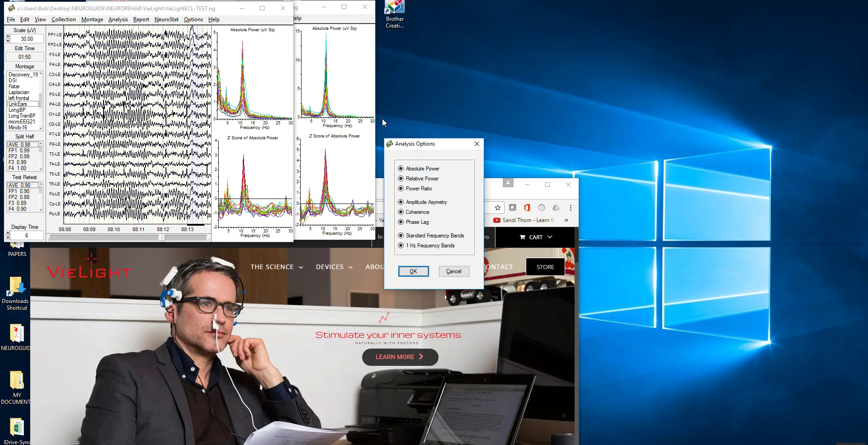
left_click(413, 271)
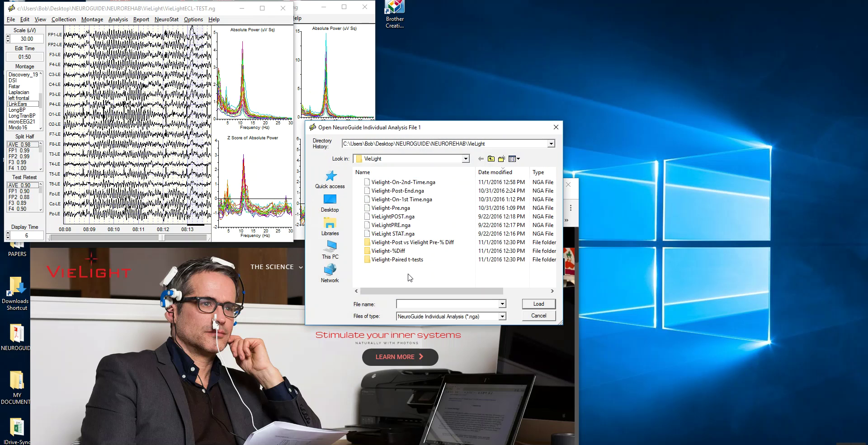
double_click(367, 200)
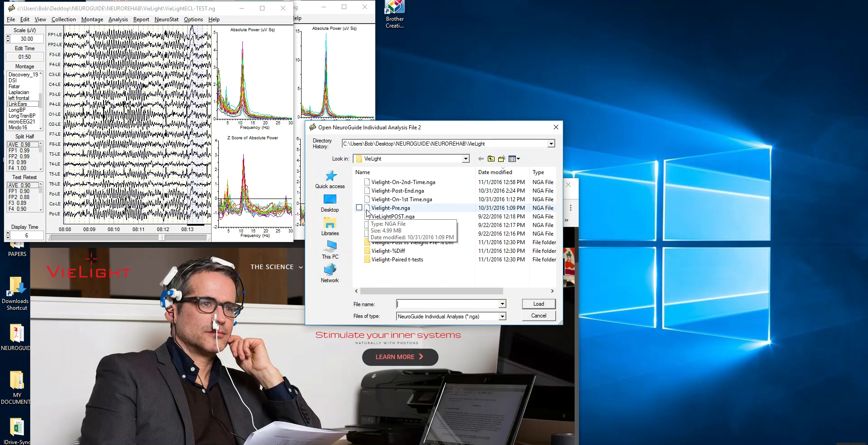
left_click(369, 209)
double_click(368, 208)
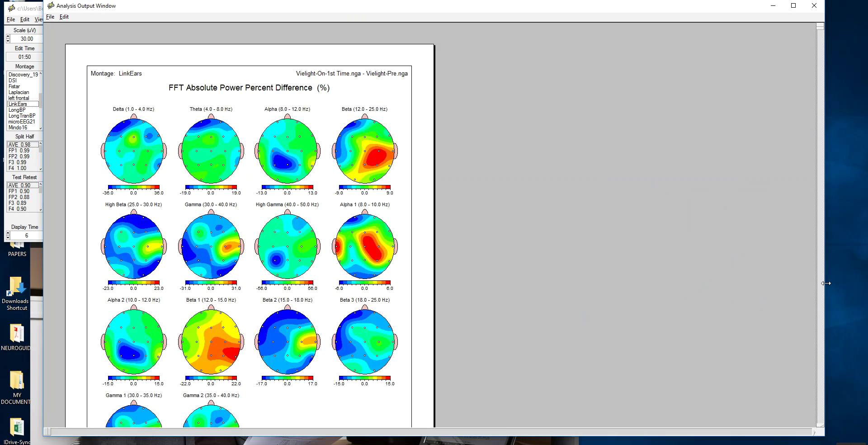
Step: Narrow the Analysis Output Window and scroll down to the 1–20 Hz percent-difference maps
left_click_drag(825, 281, 464, 307)
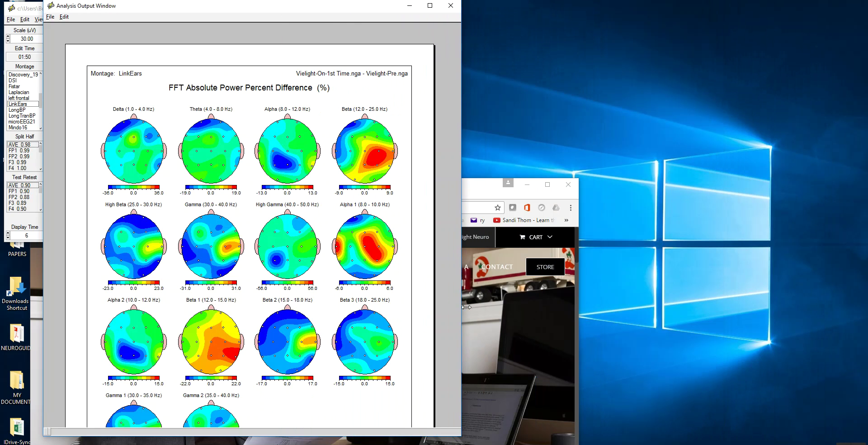
scroll(237, 177, "down", 7)
scroll(240, 227, "down", 15)
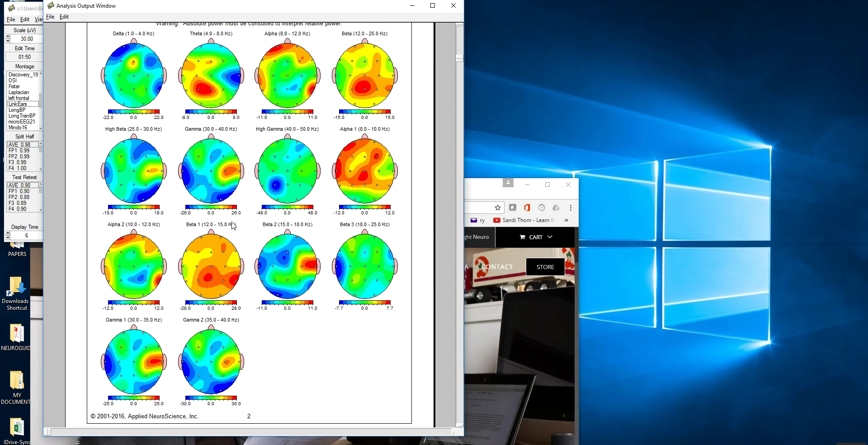
scroll(228, 222, "down", 3)
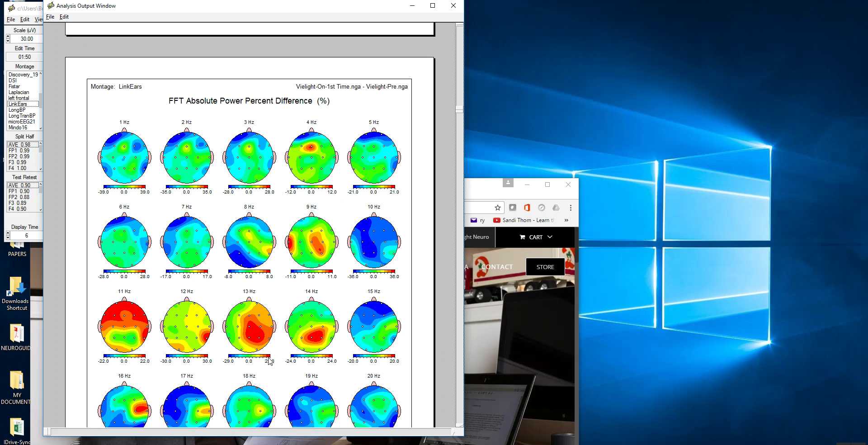
Step: Scroll through the 21–50 Hz percent-difference maps to the final 41–50 Hz page
scroll(270, 359, "down", 5)
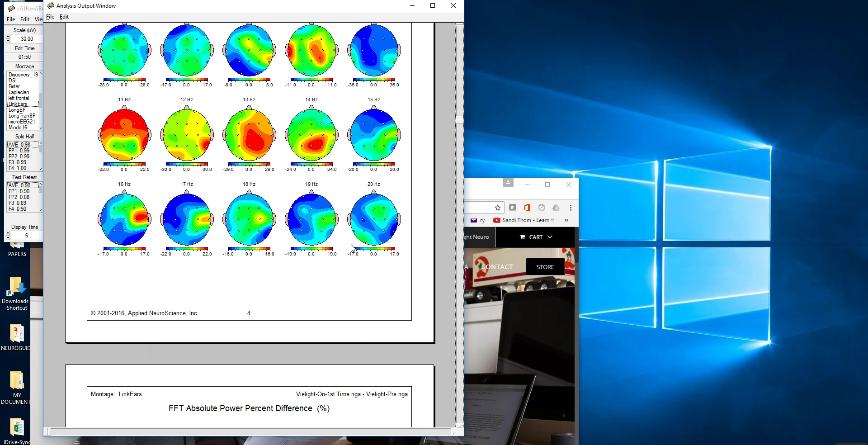
scroll(166, 237, "down", 10)
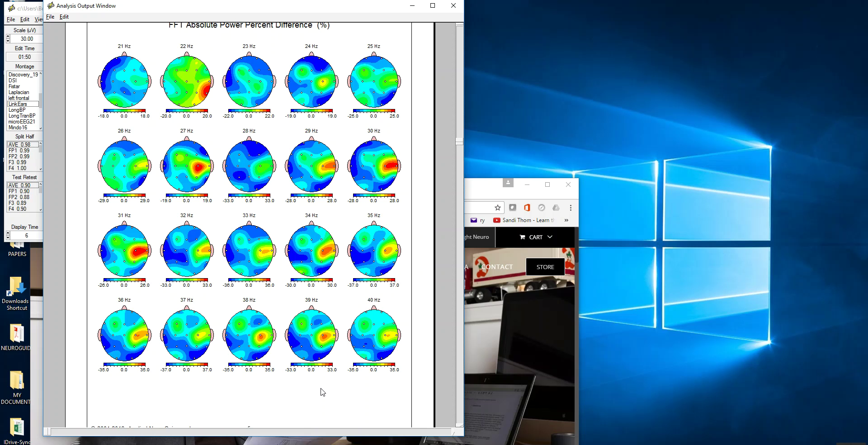
scroll(367, 352, "down", 7)
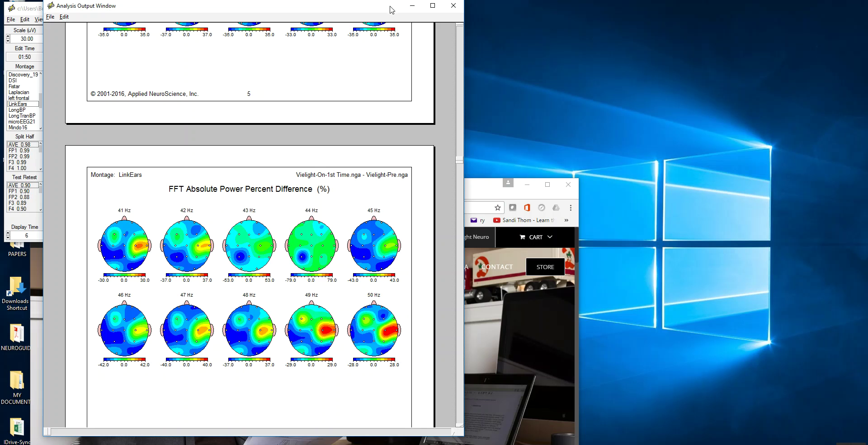
left_click(453, 6)
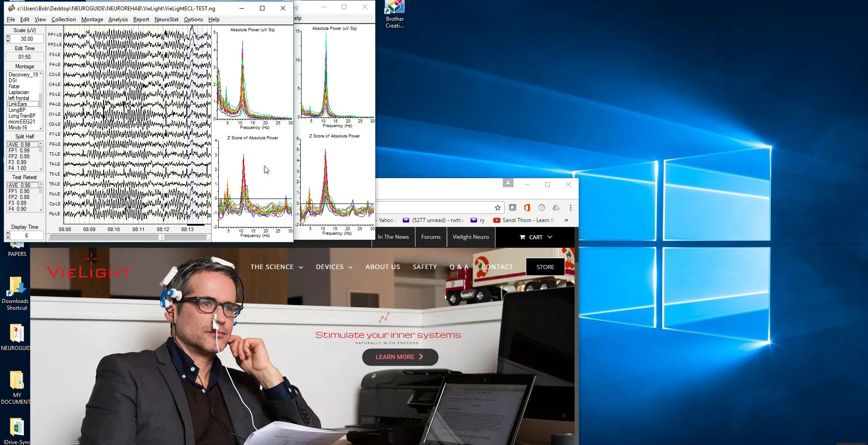
mouse_move(272, 267)
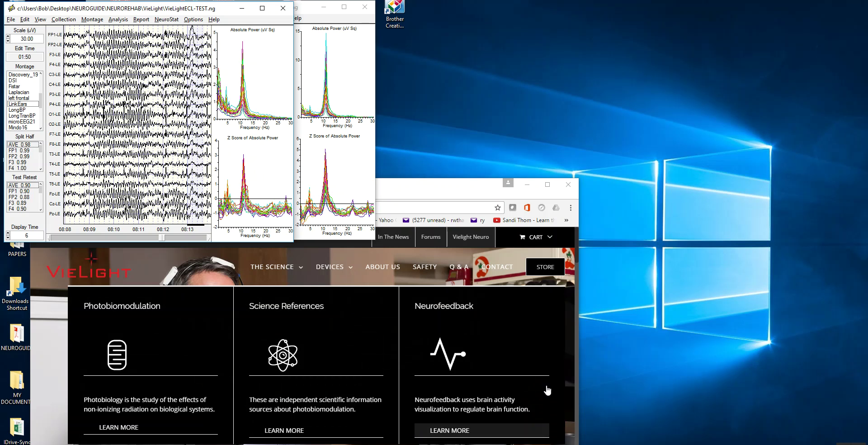